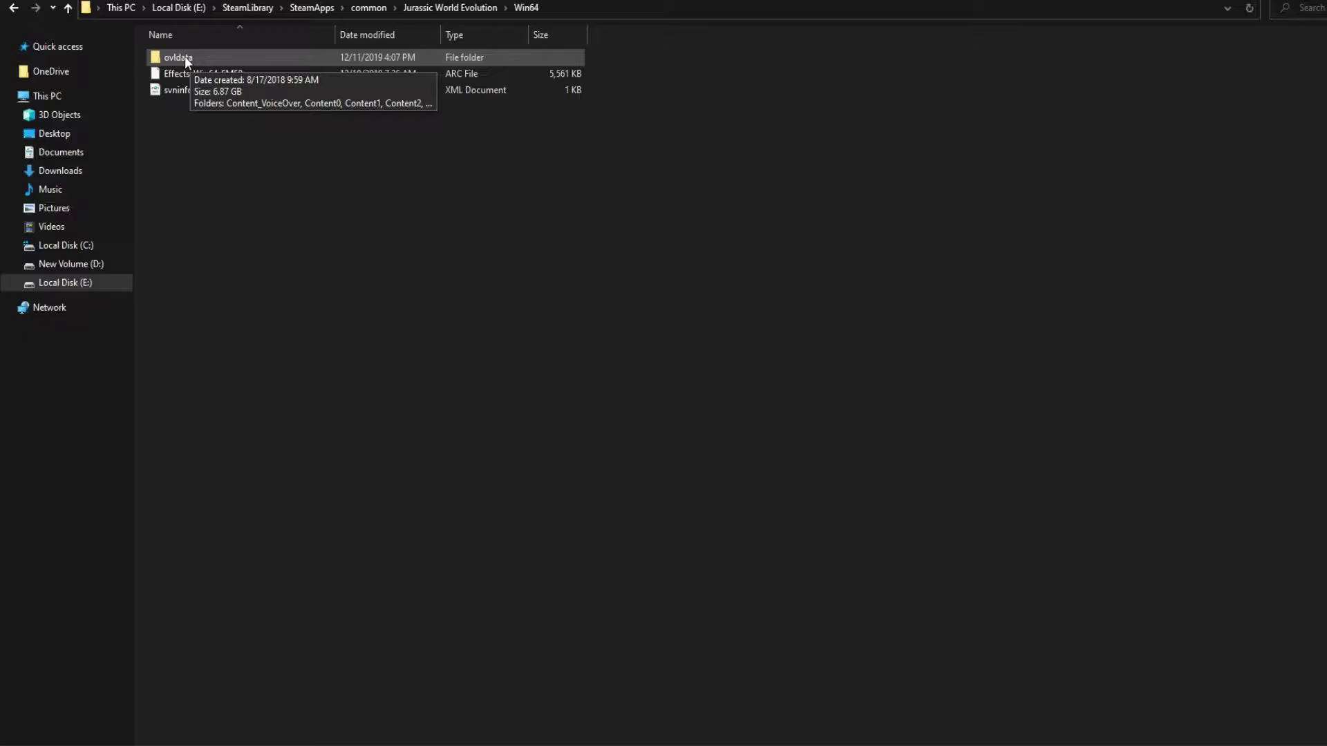
Browse into ovldata > FilmContent > Dinosaurs > Baryonyx to inspect the modded files
{"action": "left_click", "coordinate": [186, 59]}
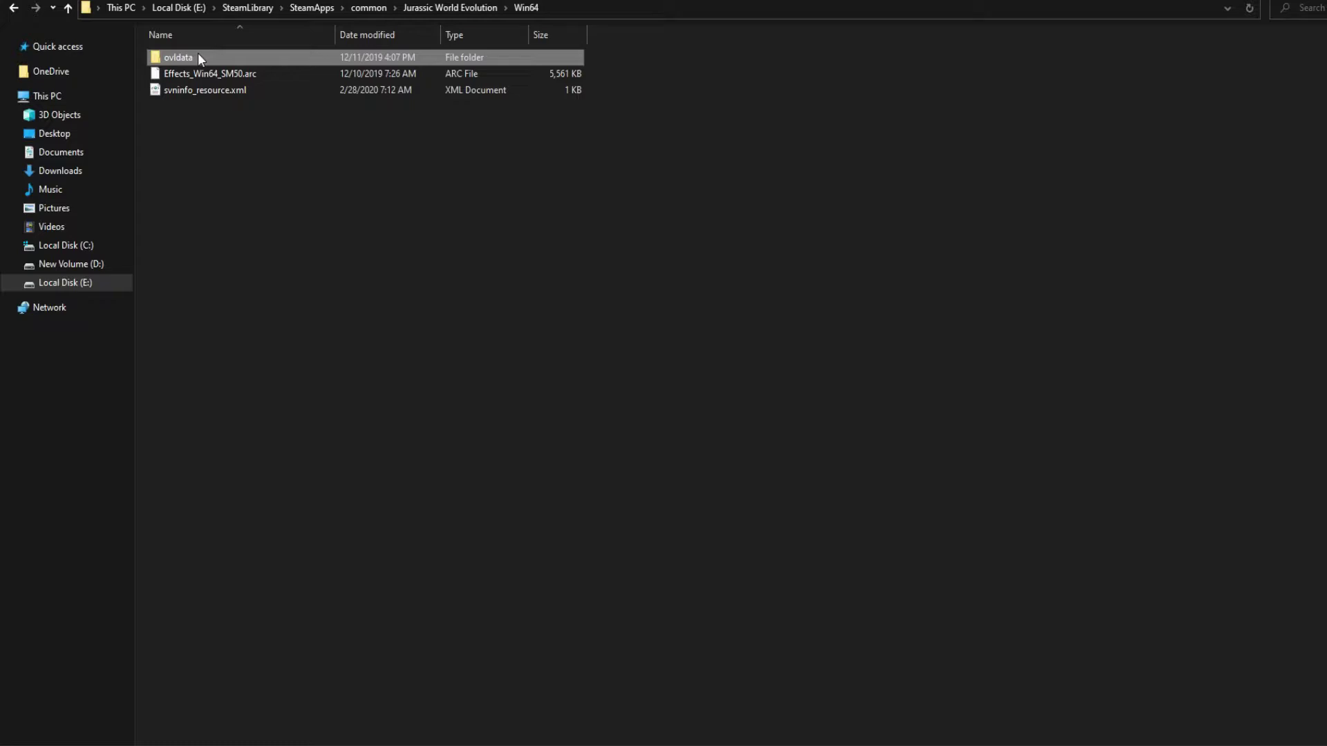
{"action": "double_click", "coordinate": [204, 57]}
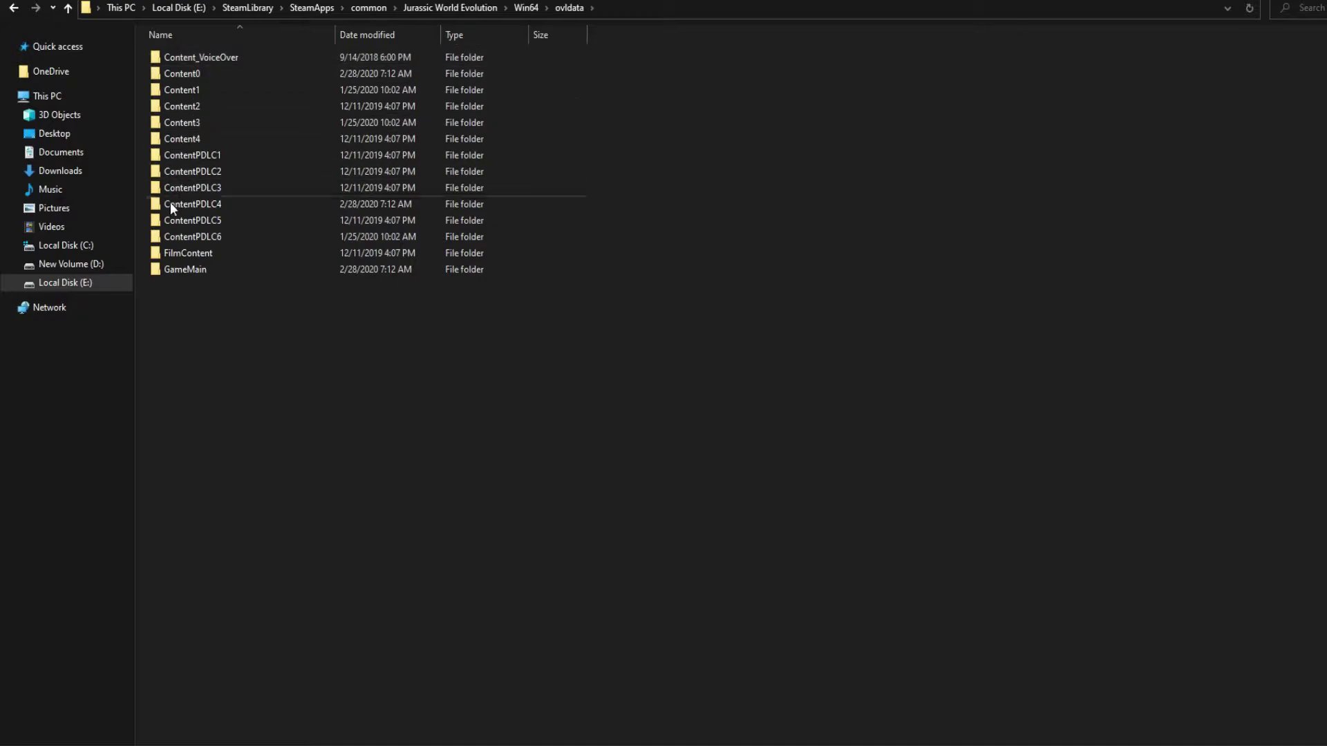
{"action": "double_click", "coordinate": [176, 256]}
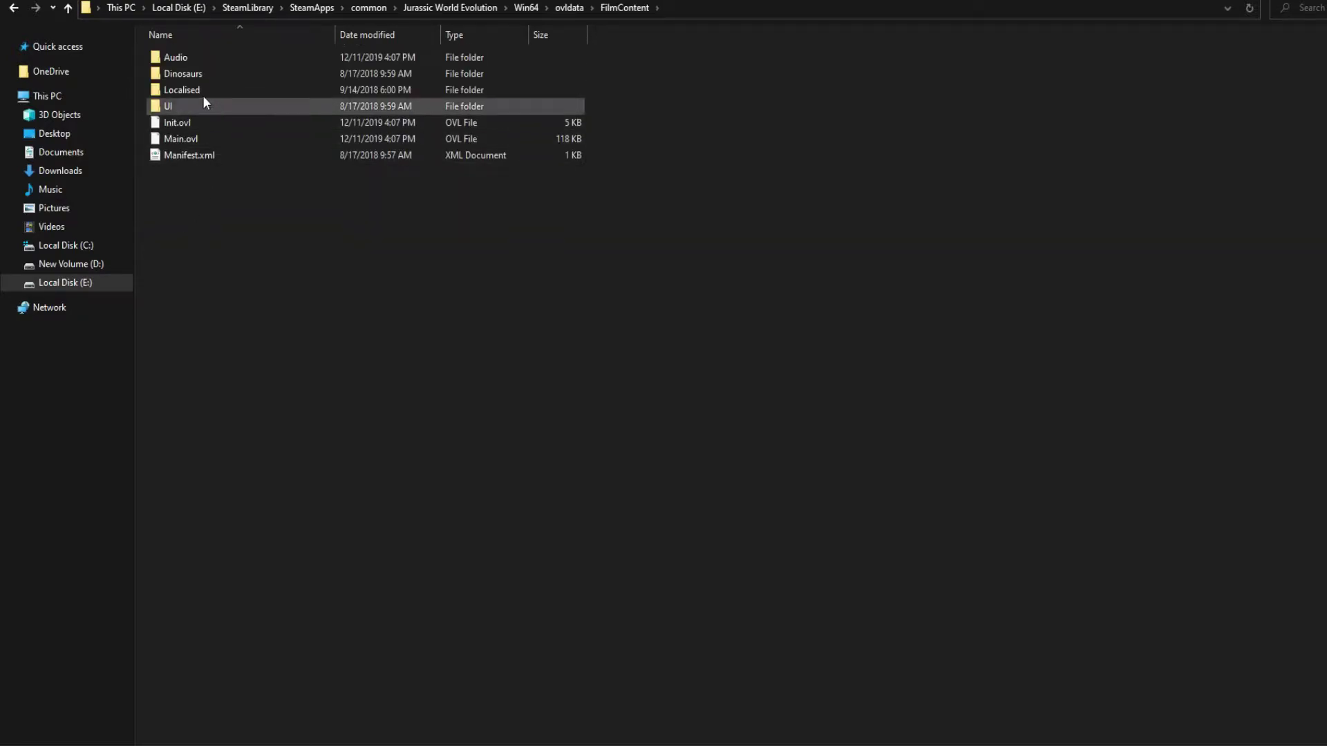
{"action": "double_click", "coordinate": [175, 75]}
{"action": "double_click", "coordinate": [225, 72]}
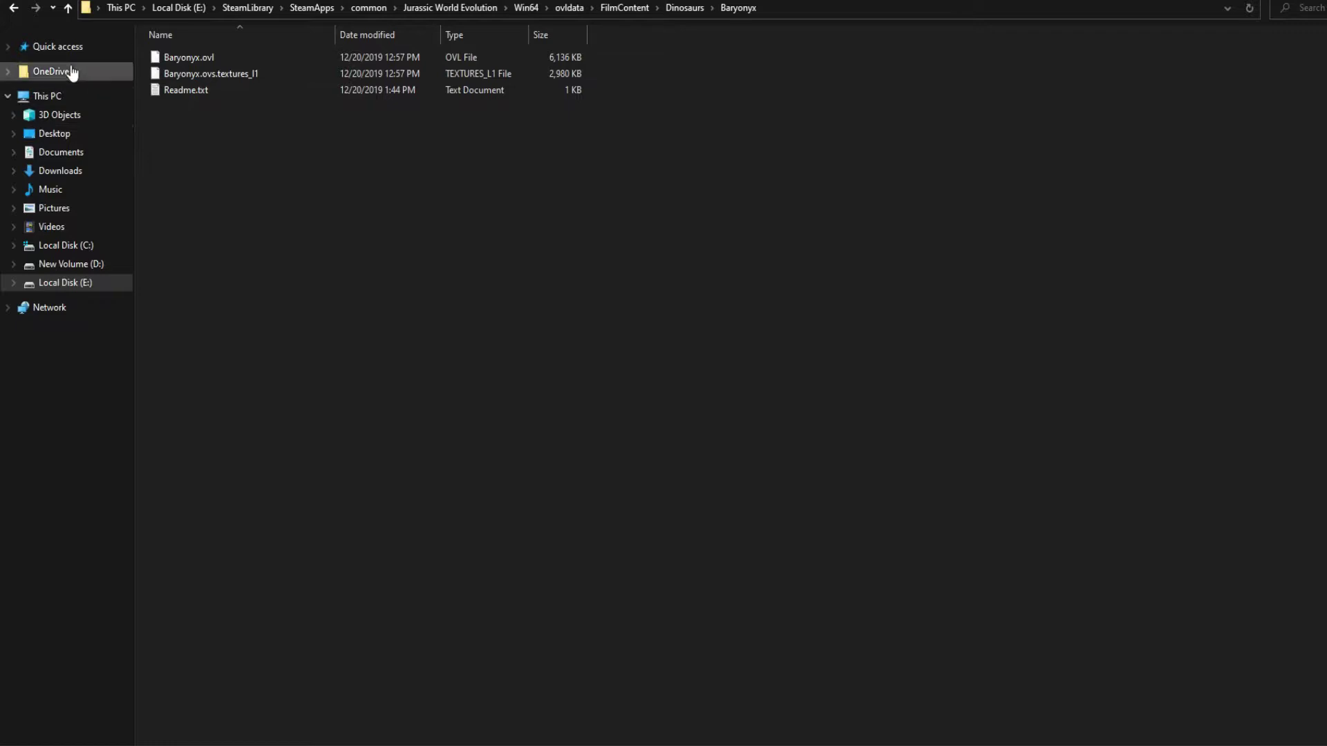
Leave the Baryonyx folder and return to the top of Local Disk (E:)
{"action": "left_click", "coordinate": [14, 10]}
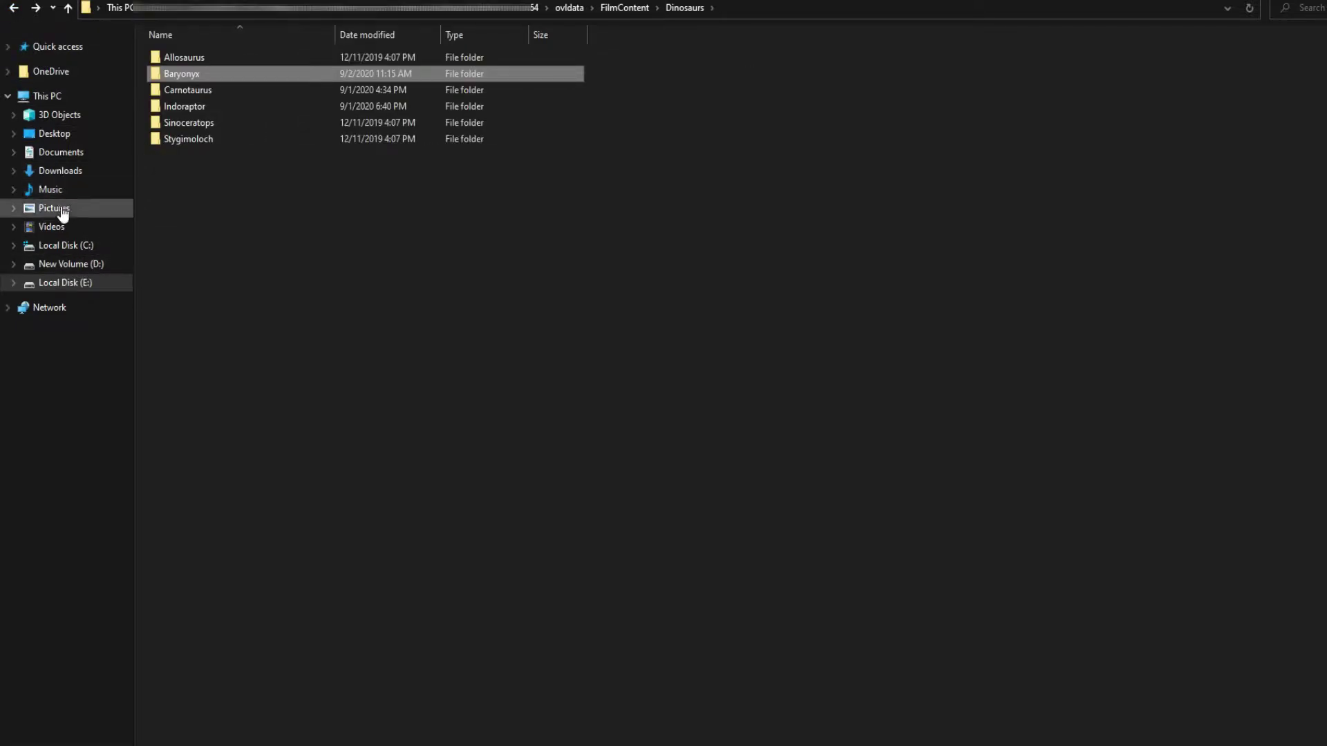
{"action": "left_click", "coordinate": [65, 282]}
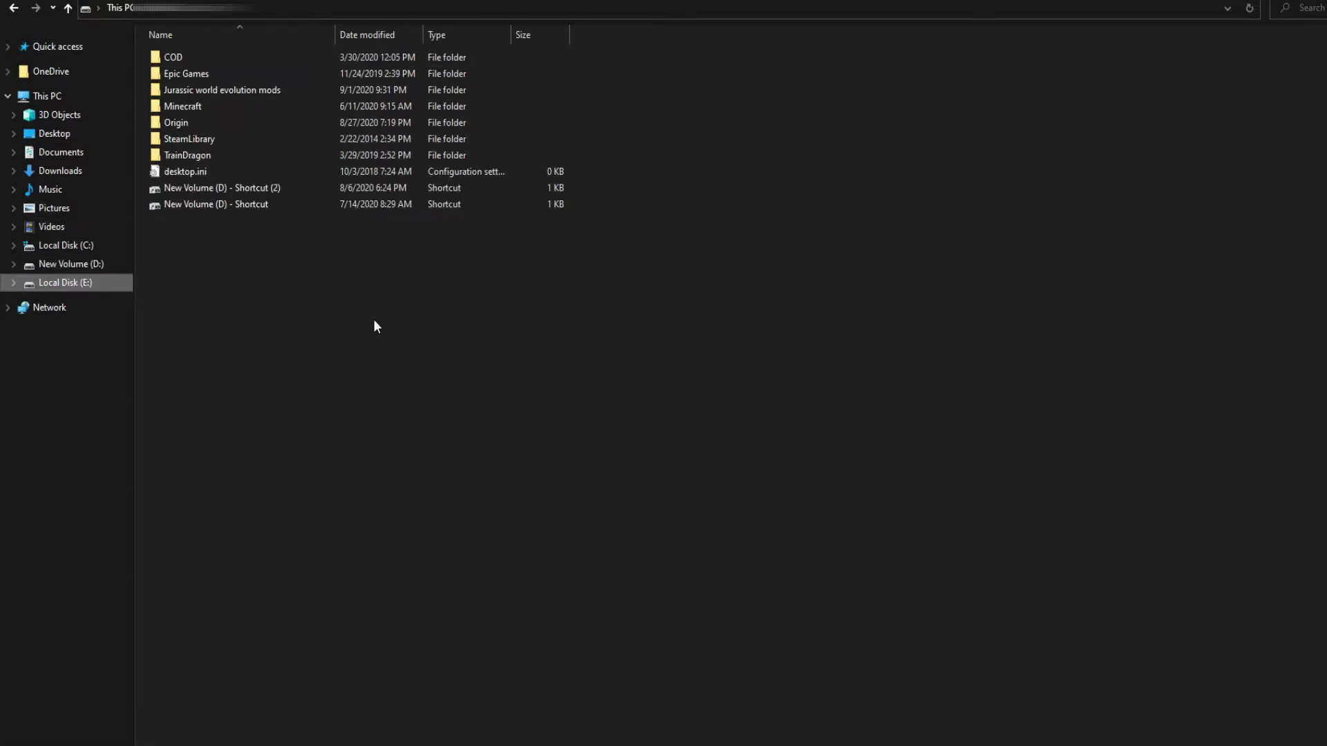
Cut both original Baryonyx backup files from drive D and return to Local Disk (E:)
{"action": "left_click", "coordinate": [71, 264]}
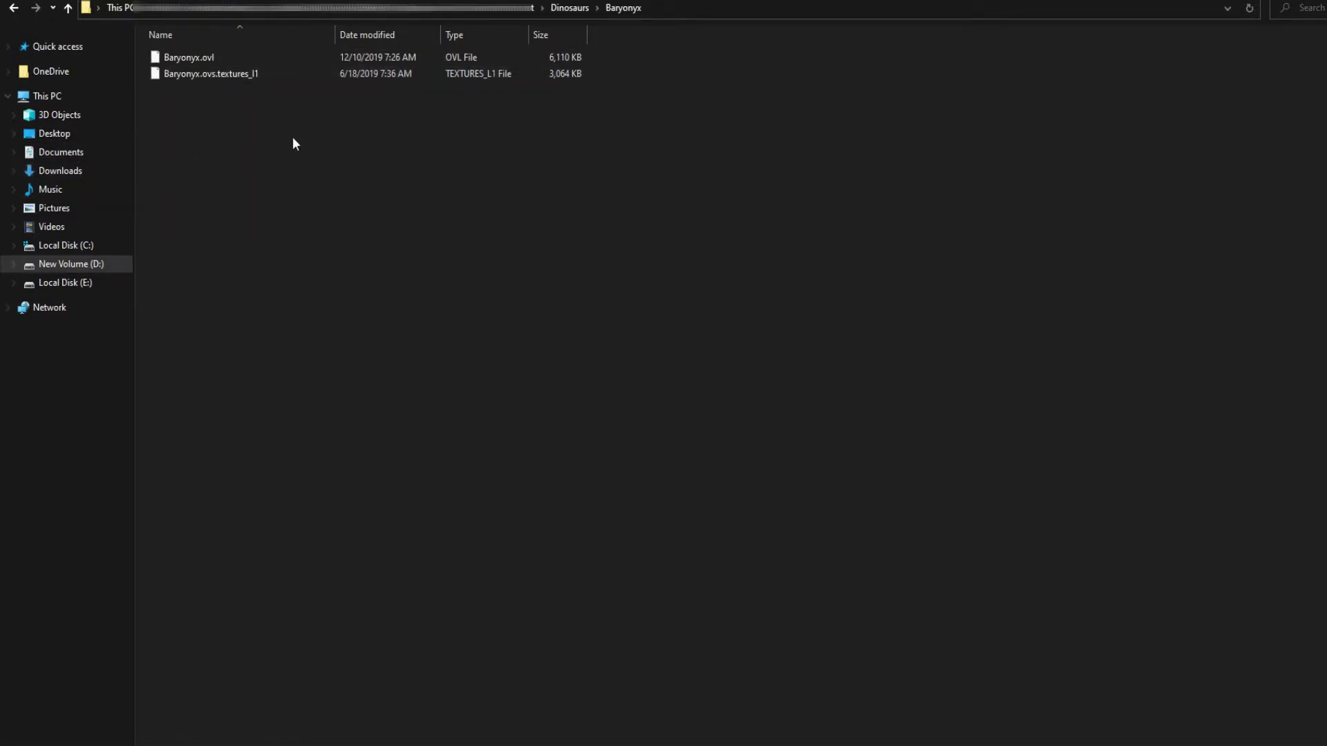
{"action": "left_click_drag", "start_coordinate": [223, 122], "coordinate": [187, 53]}
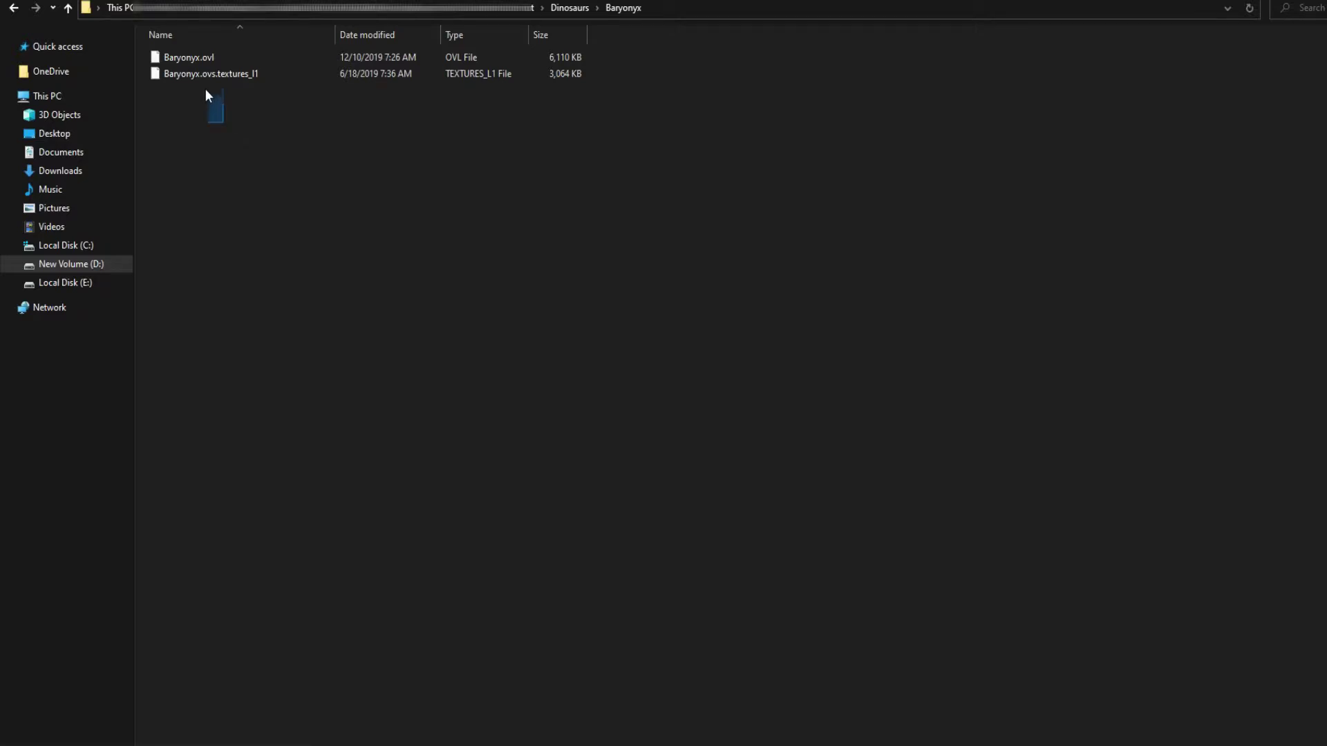
{"action": "right_click", "coordinate": [191, 56]}
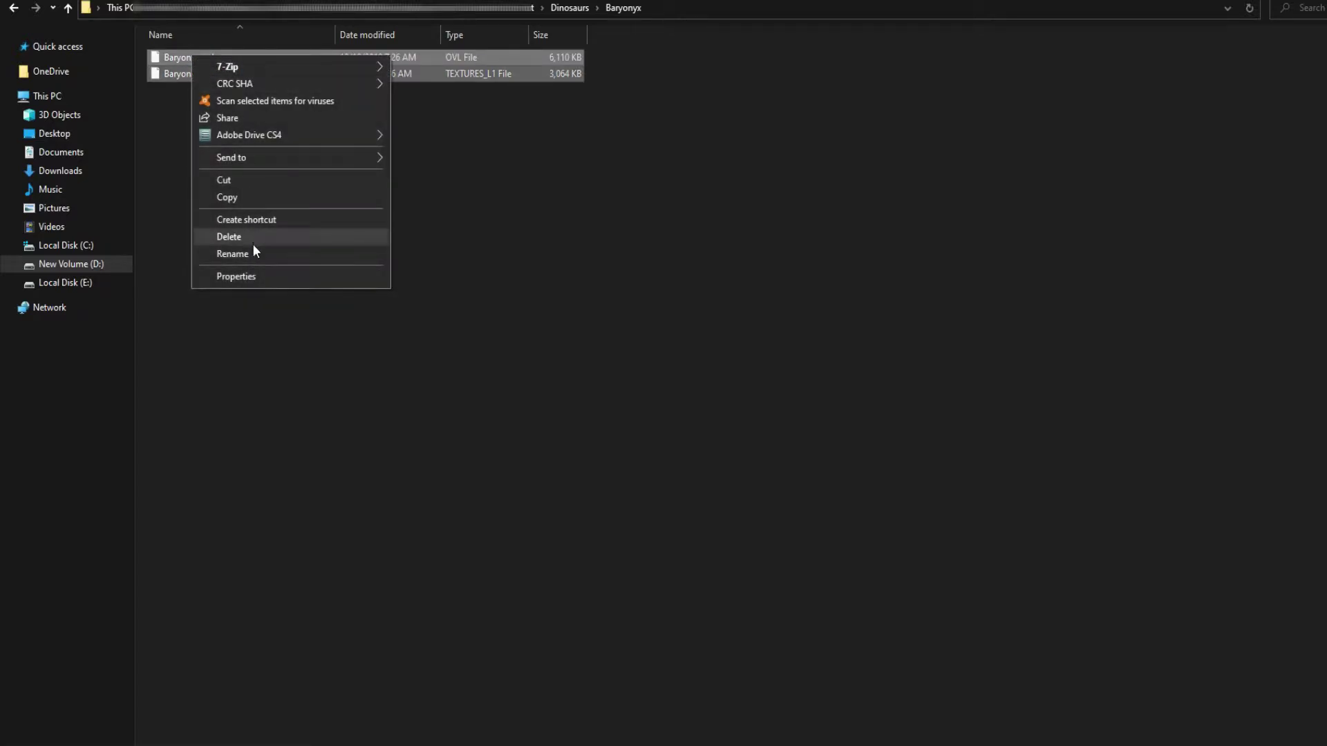
{"action": "left_click", "coordinate": [223, 180]}
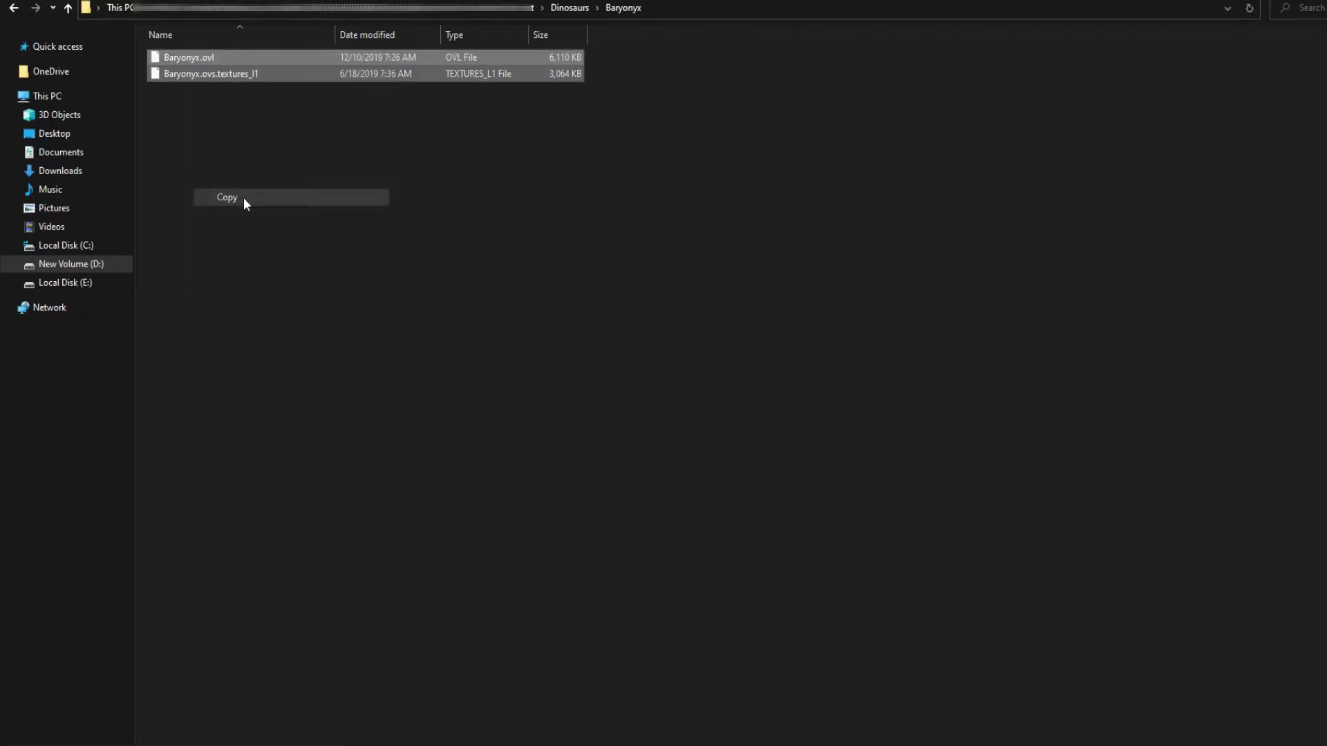
{"action": "left_click", "coordinate": [227, 300]}
{"action": "left_click", "coordinate": [64, 283]}
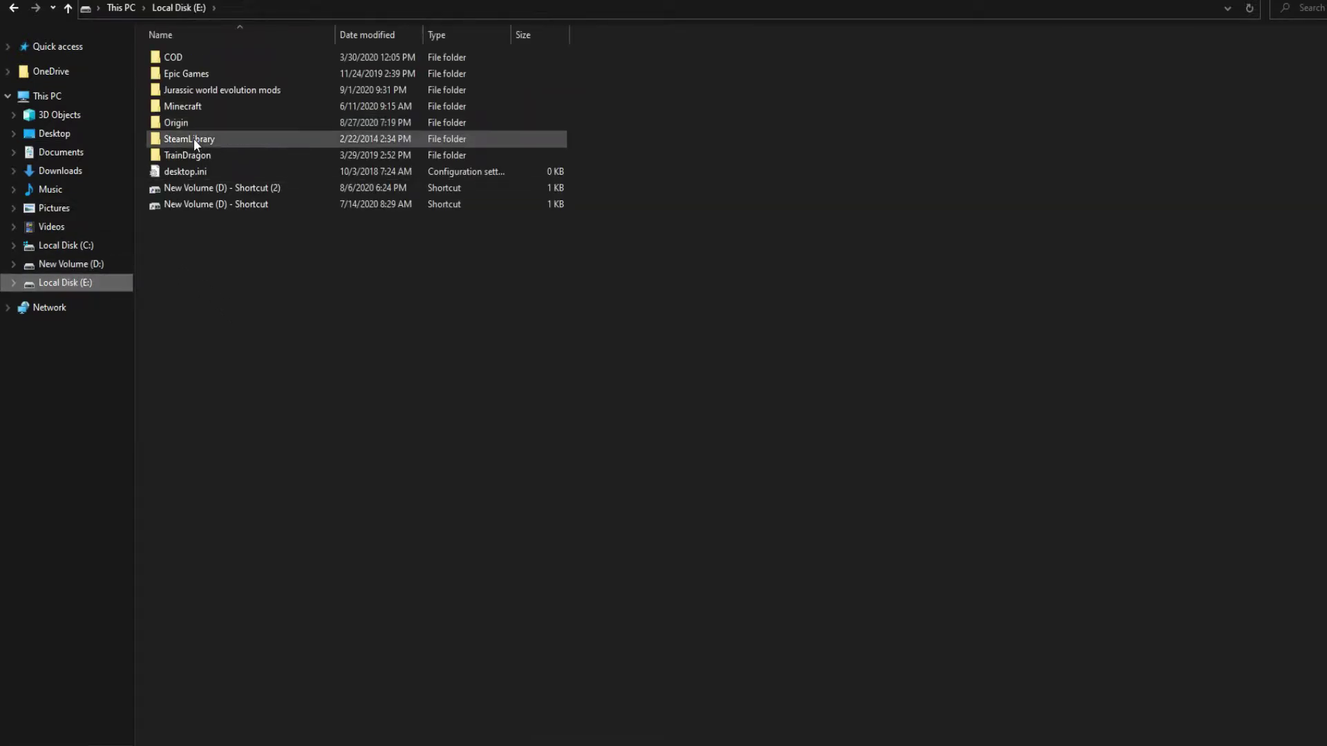
Browse SteamLibrary > SteamApps > common > Jurassic World Evolution > Win64
{"action": "left_click", "coordinate": [190, 138]}
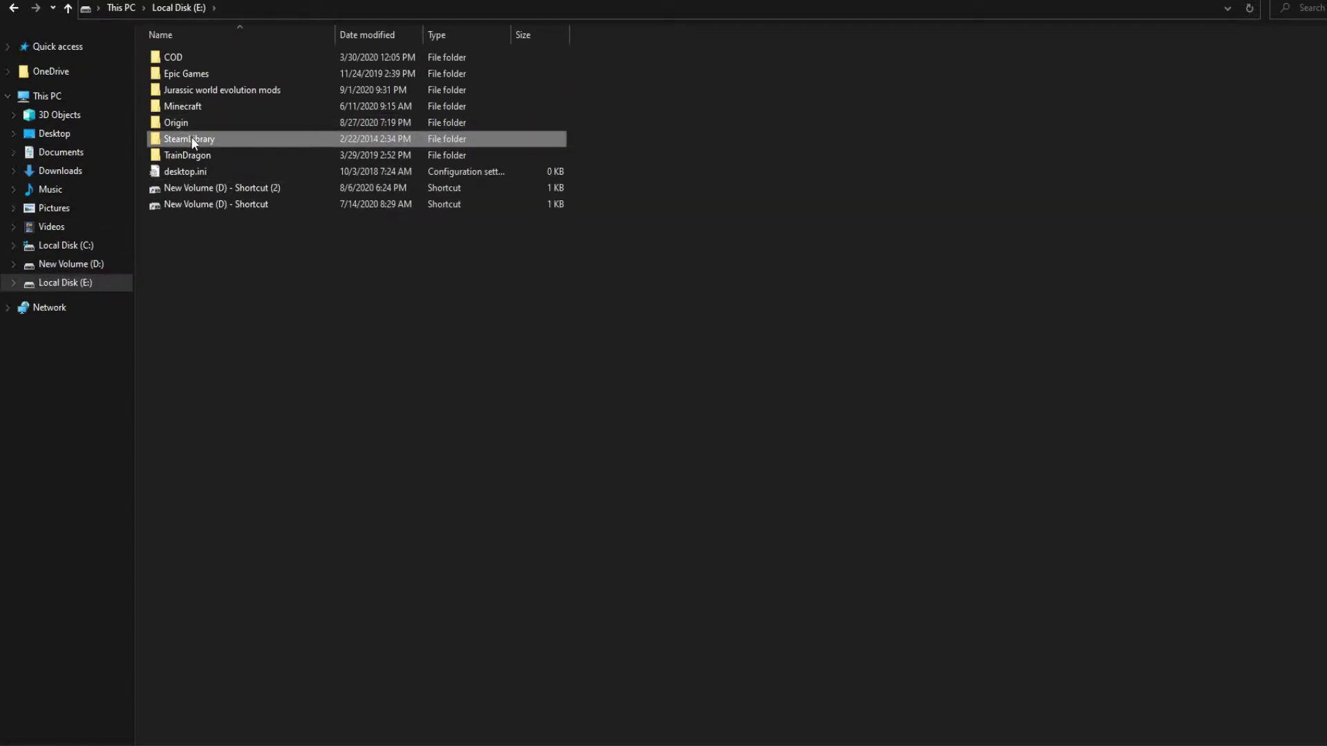
{"action": "left_click", "coordinate": [190, 137]}
{"action": "double_click", "coordinate": [289, 138]}
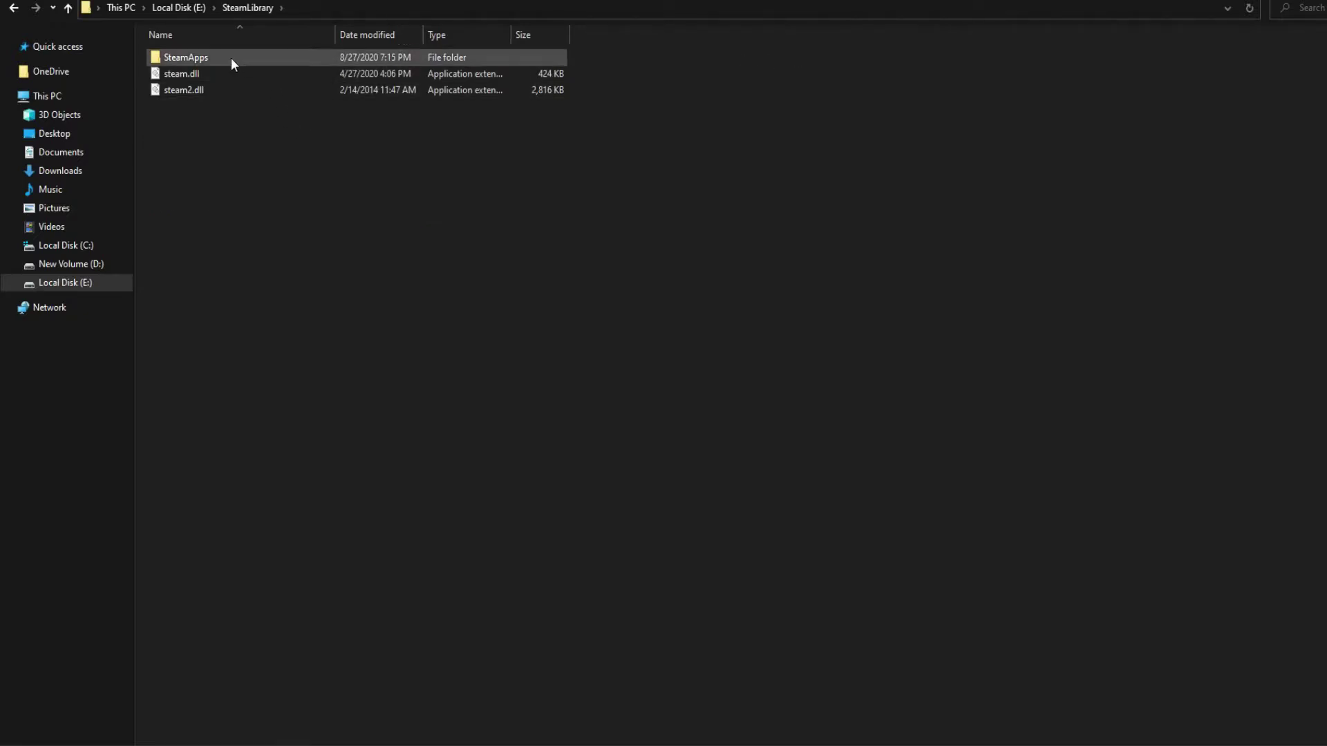
{"action": "double_click", "coordinate": [232, 57]}
{"action": "double_click", "coordinate": [197, 57]}
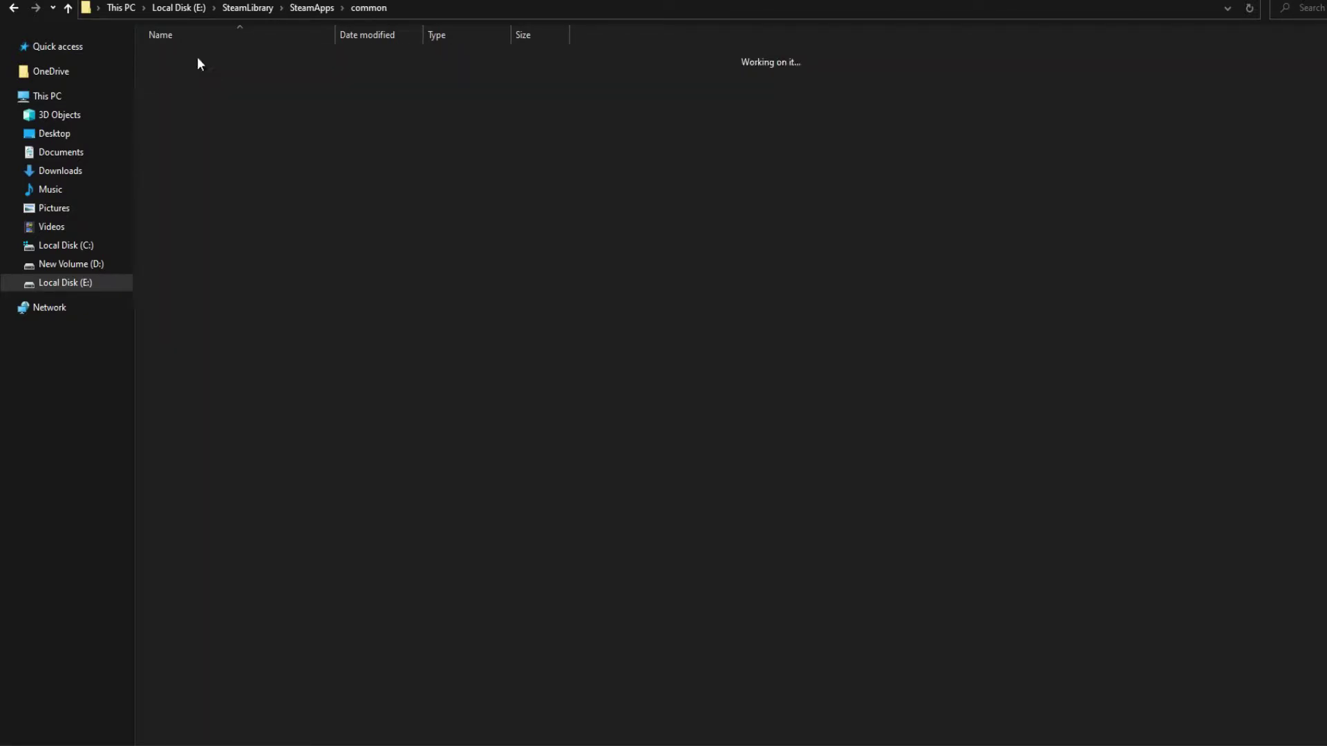
{"action": "double_click", "coordinate": [196, 106]}
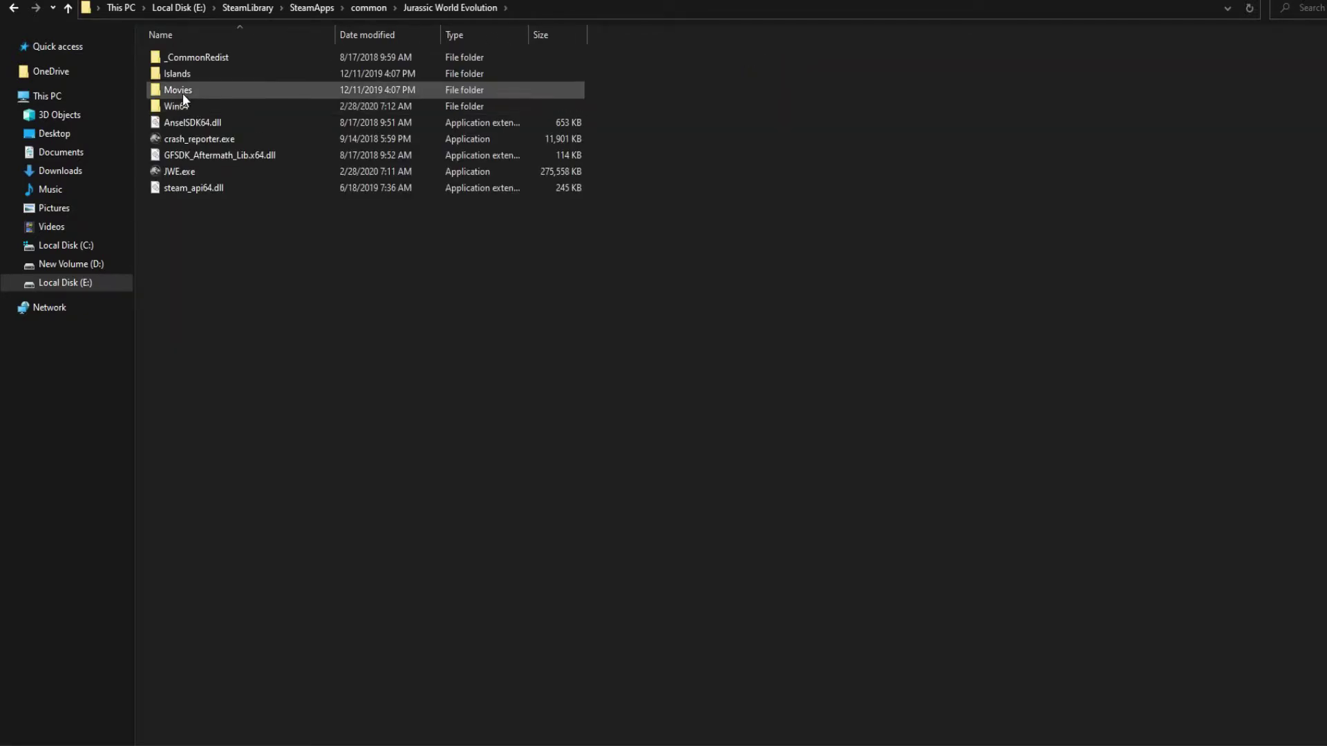
{"action": "double_click", "coordinate": [184, 107]}
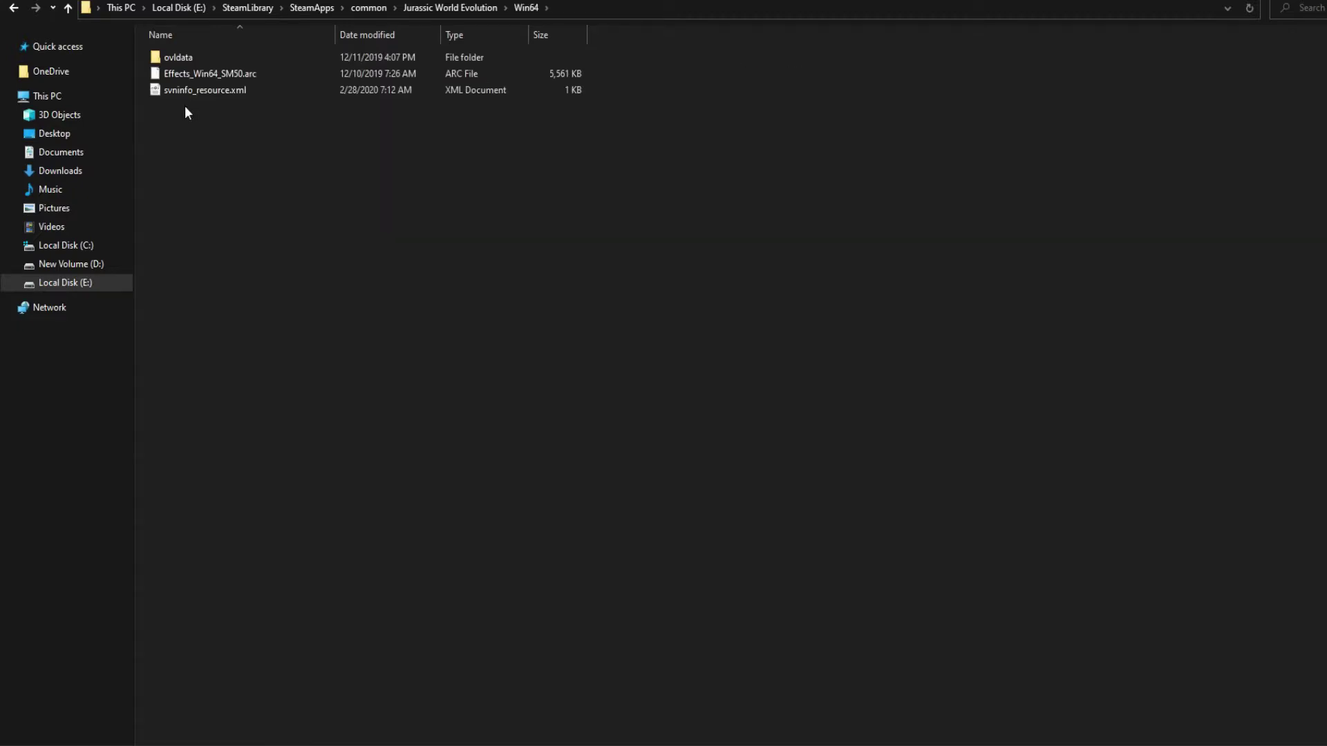
Continue into ovldata > FilmContent > Dinosaurs > Baryonyx in the game folder
{"action": "double_click", "coordinate": [177, 61]}
{"action": "double_click", "coordinate": [188, 253]}
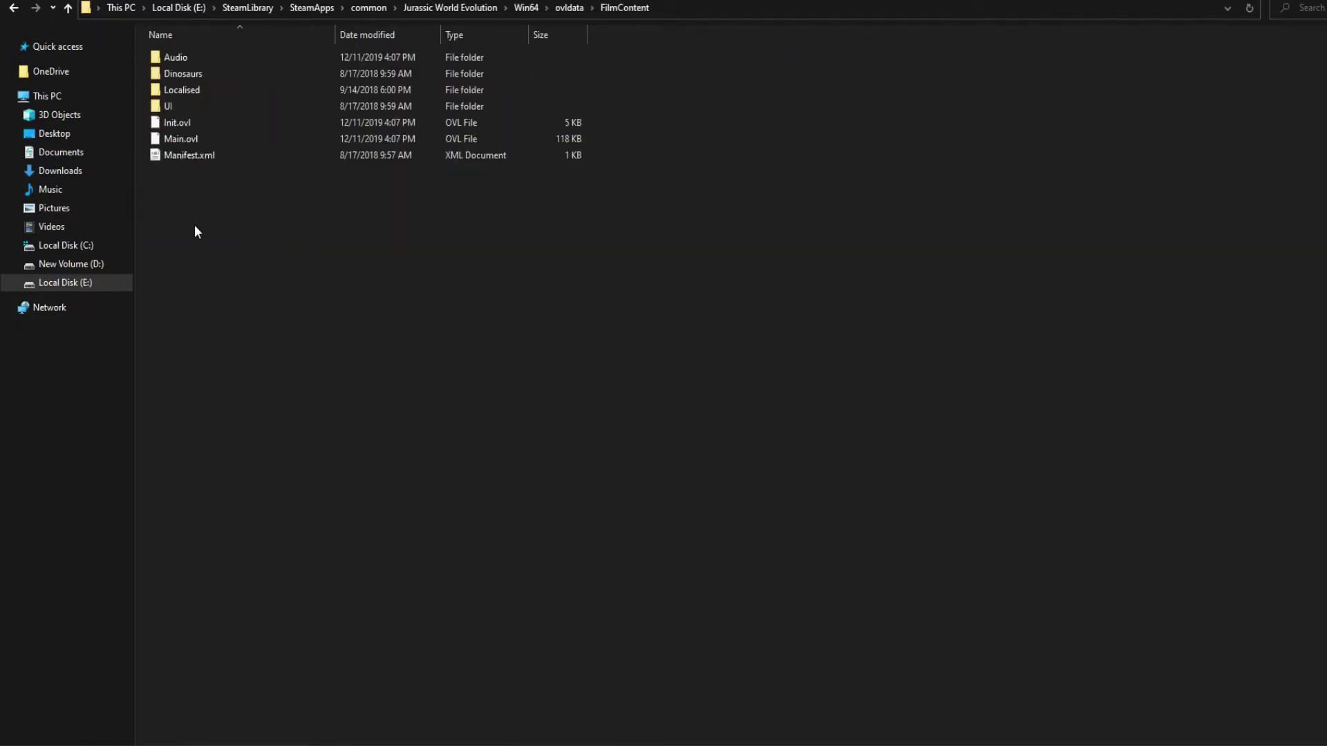
{"action": "double_click", "coordinate": [196, 76]}
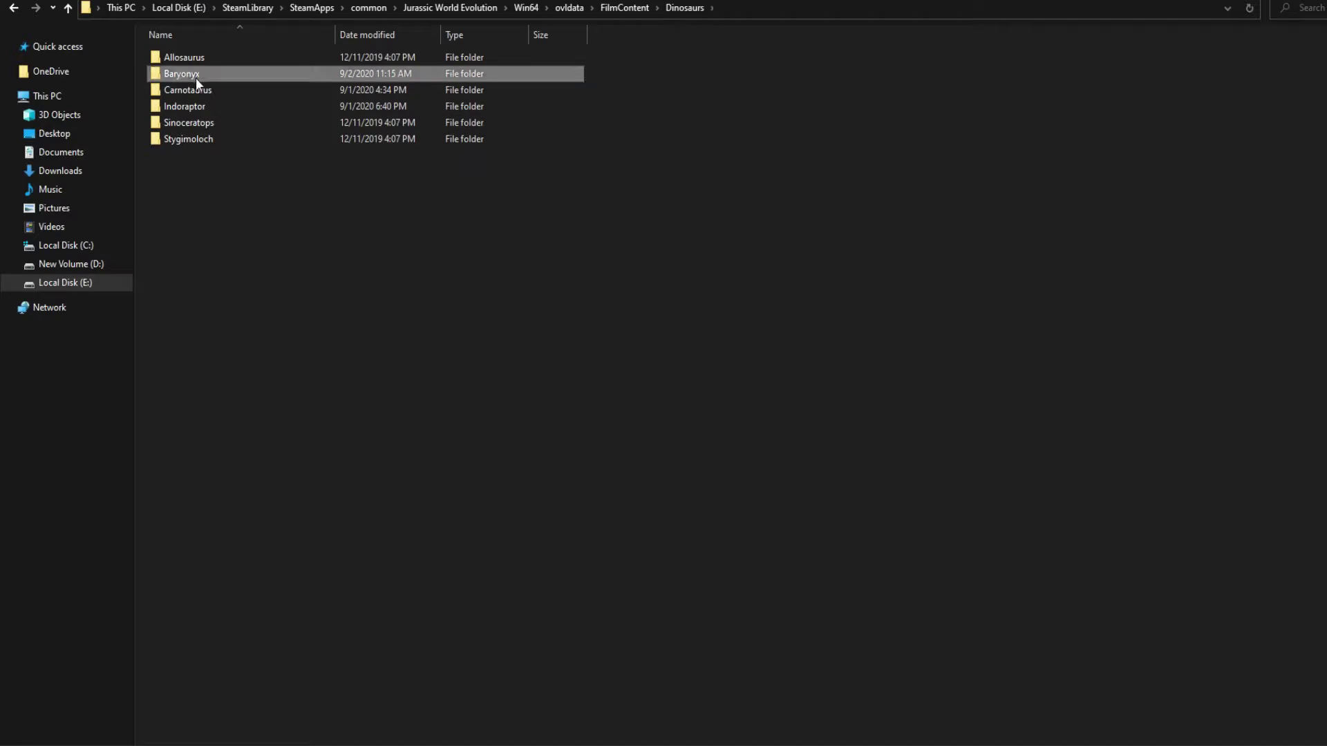
{"action": "double_click", "coordinate": [195, 78]}
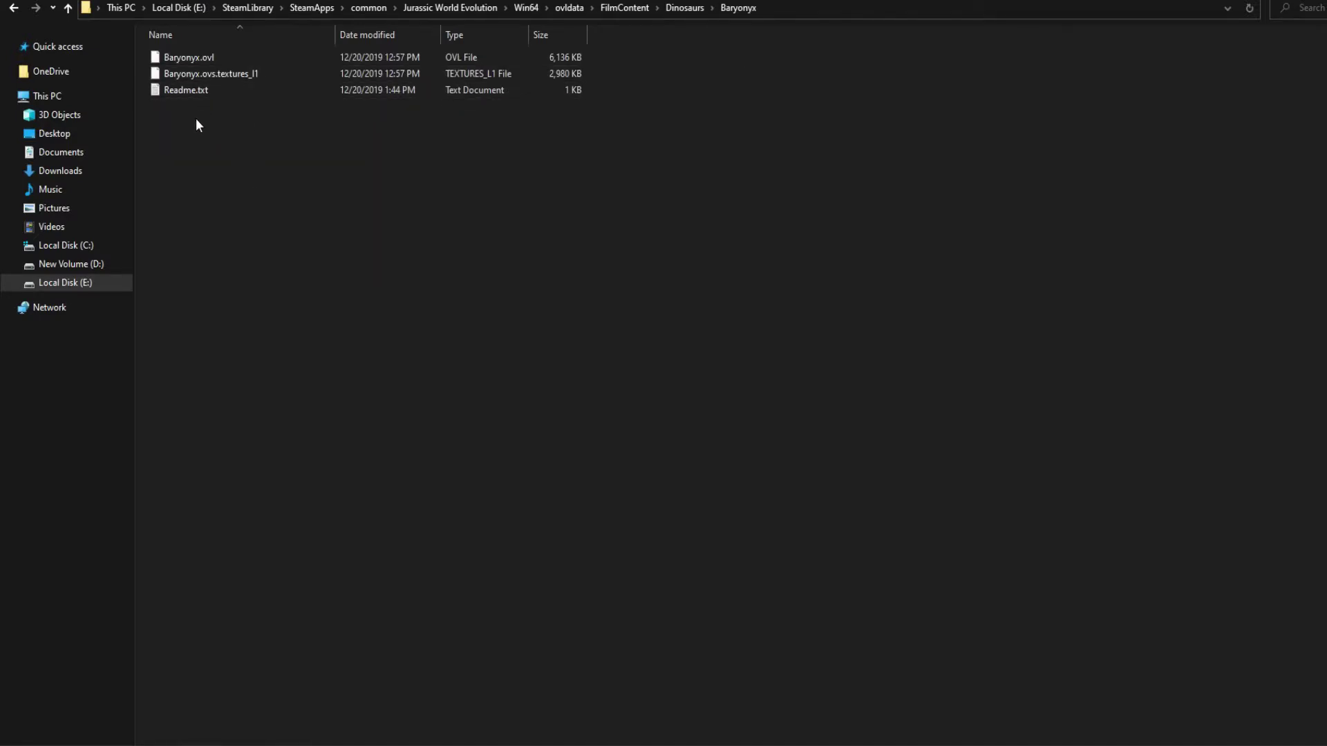
Delete the three modded Baryonyx files and paste the two original backups in their place
{"action": "left_click_drag", "start_coordinate": [195, 119], "coordinate": [176, 54]}
{"action": "right_click", "coordinate": [176, 54]}
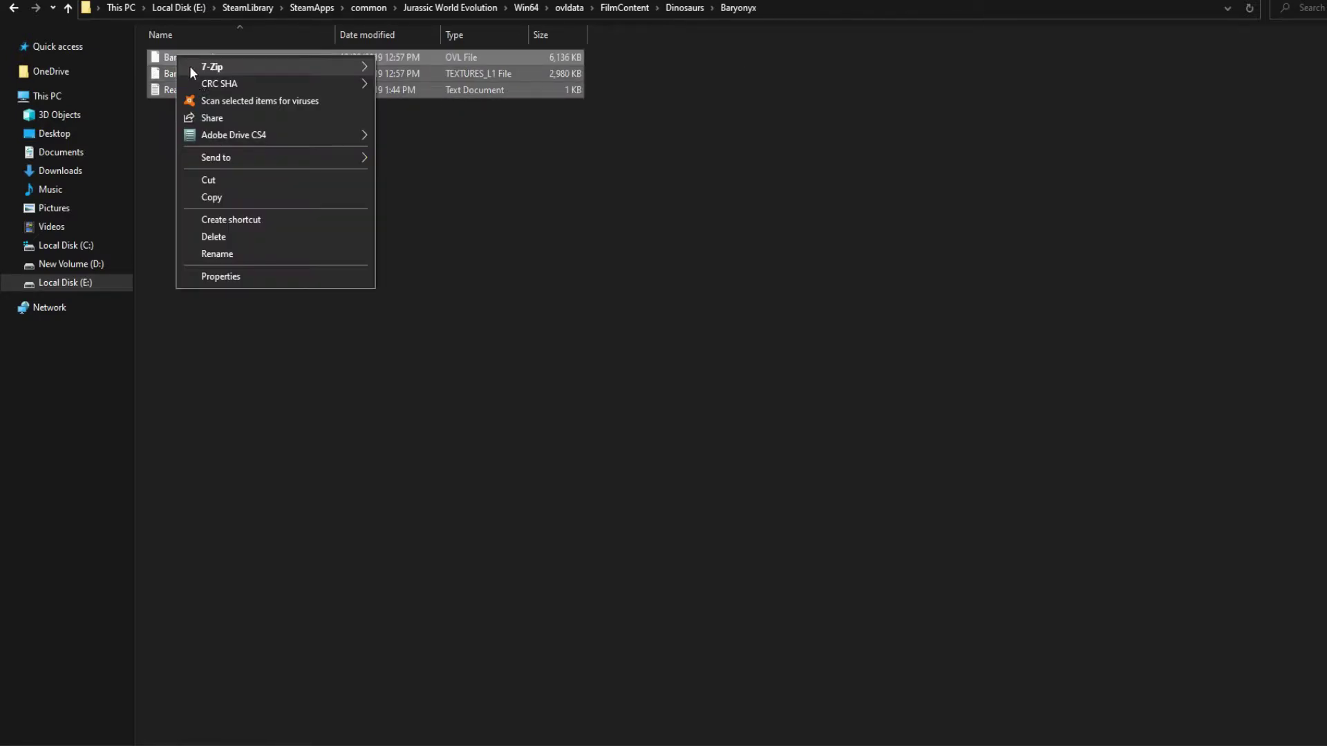
{"action": "left_click", "coordinate": [238, 233]}
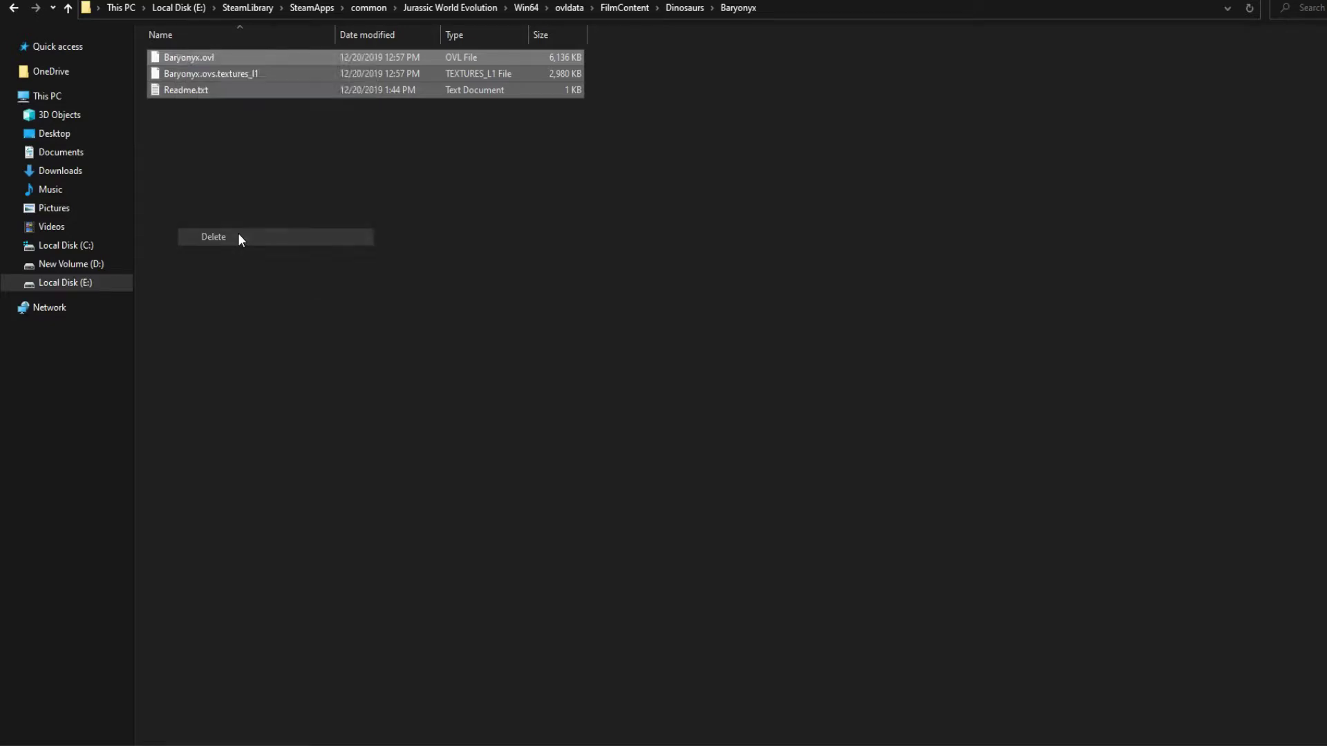
{"action": "right_click", "coordinate": [191, 99]}
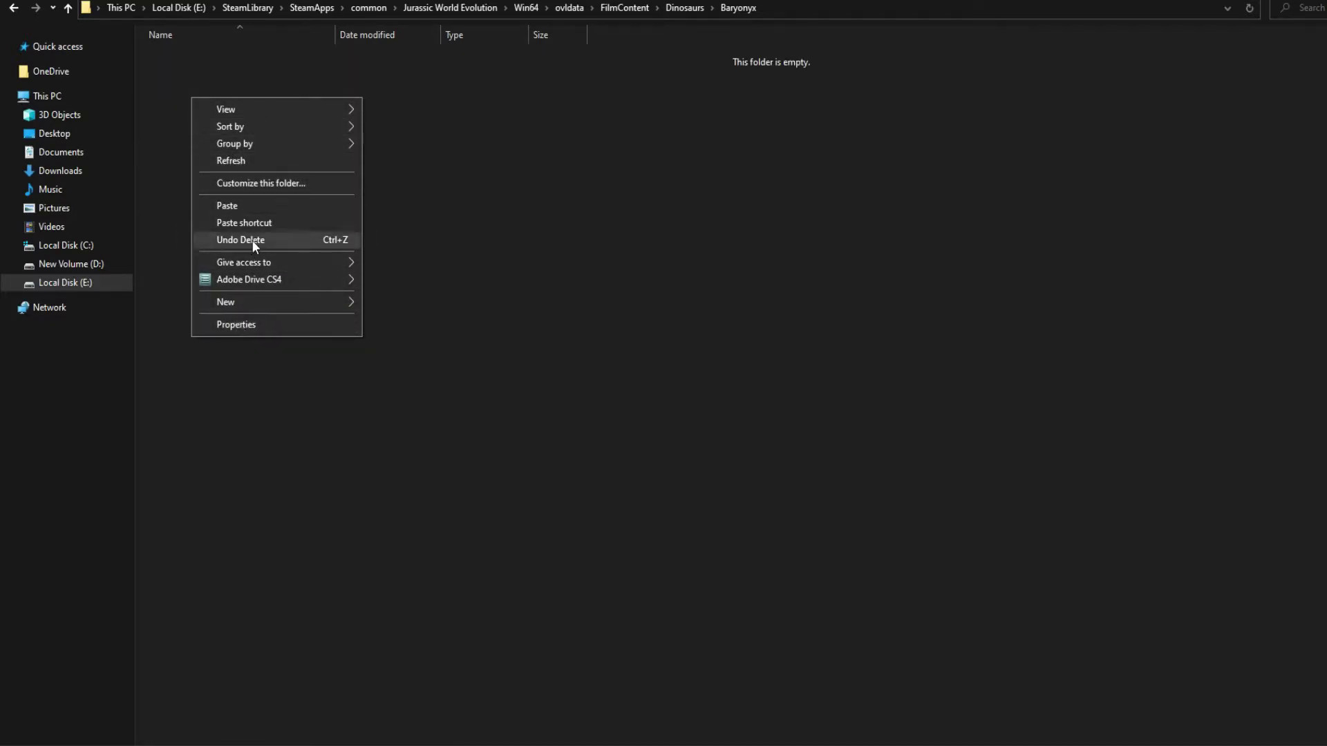
{"action": "left_click", "coordinate": [230, 207]}
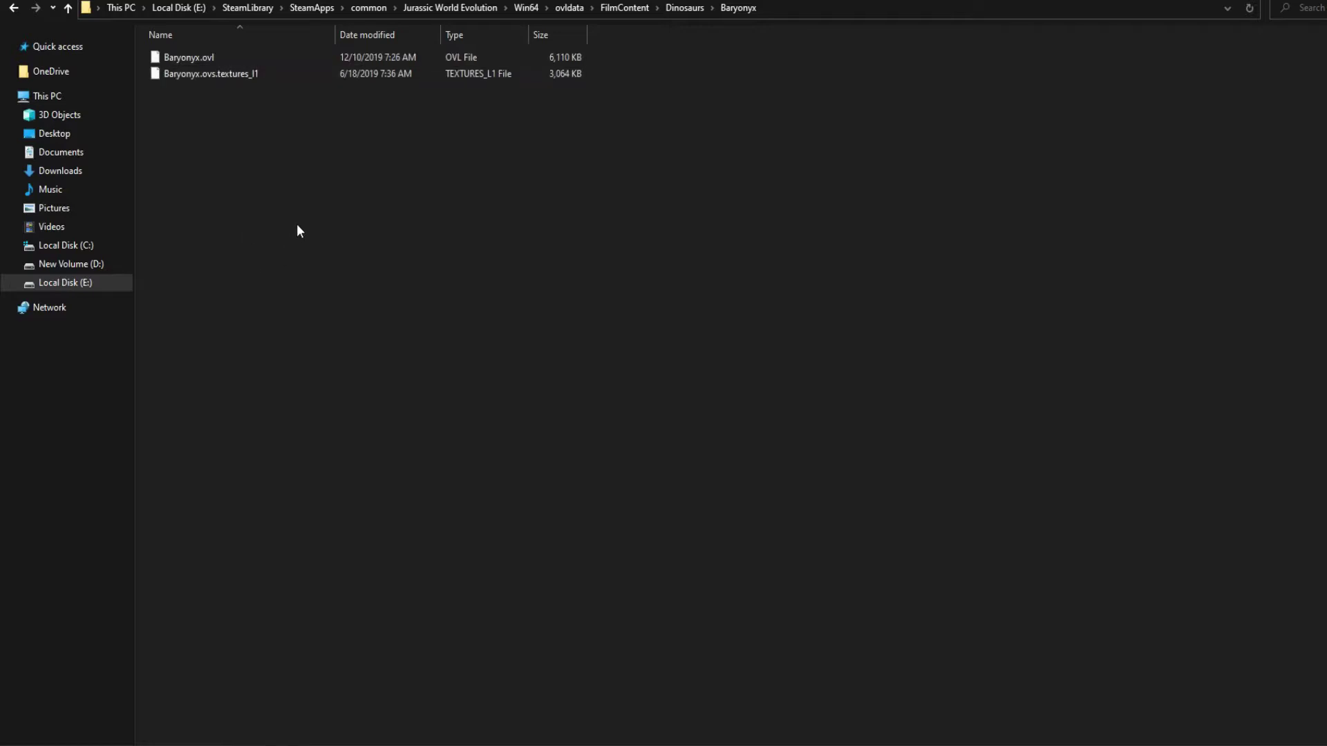